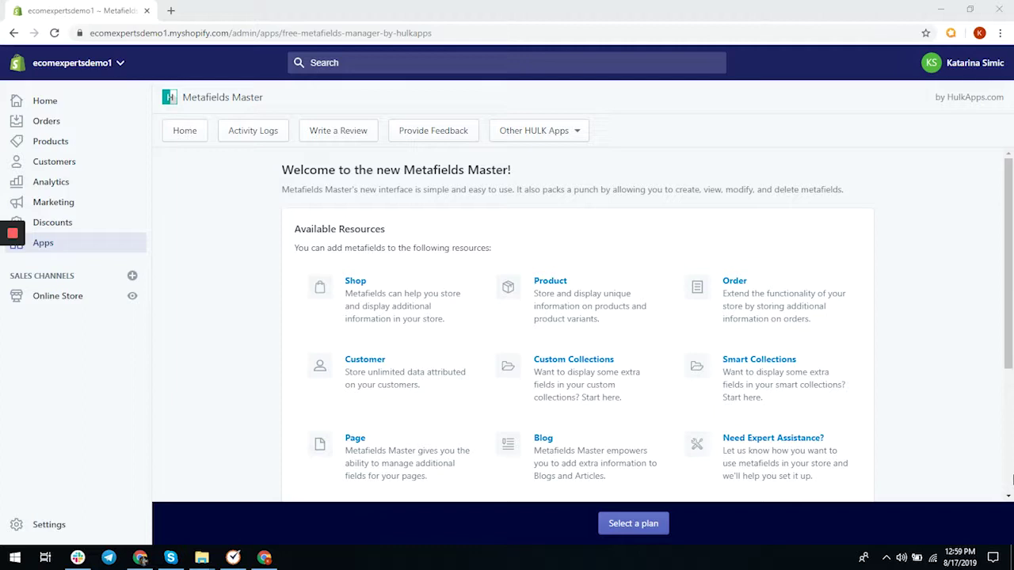
- Scroll to Available Resources and open the Pages resource for metafield editing
scroll(355, 401, down, 1)
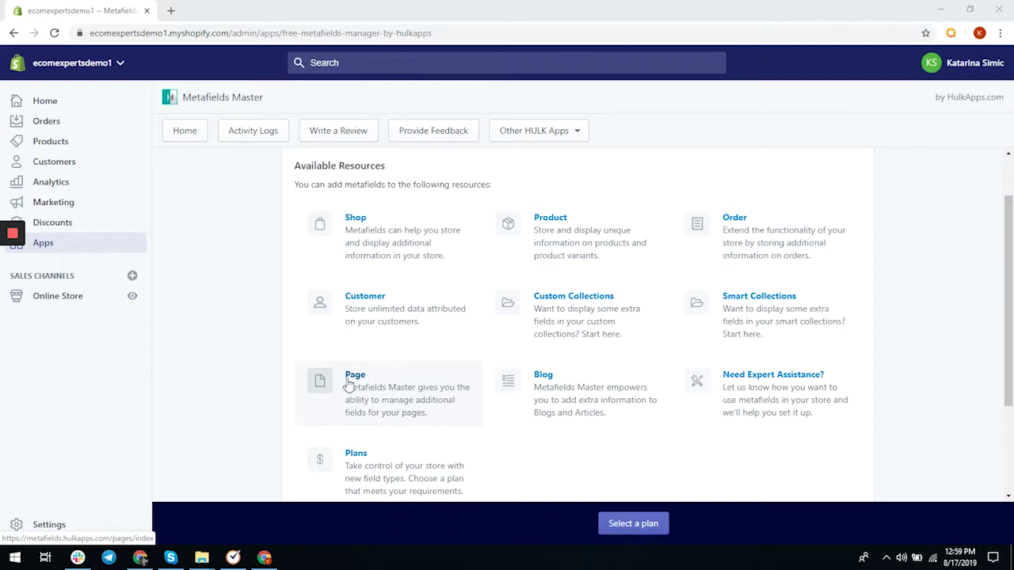
click(349, 384)
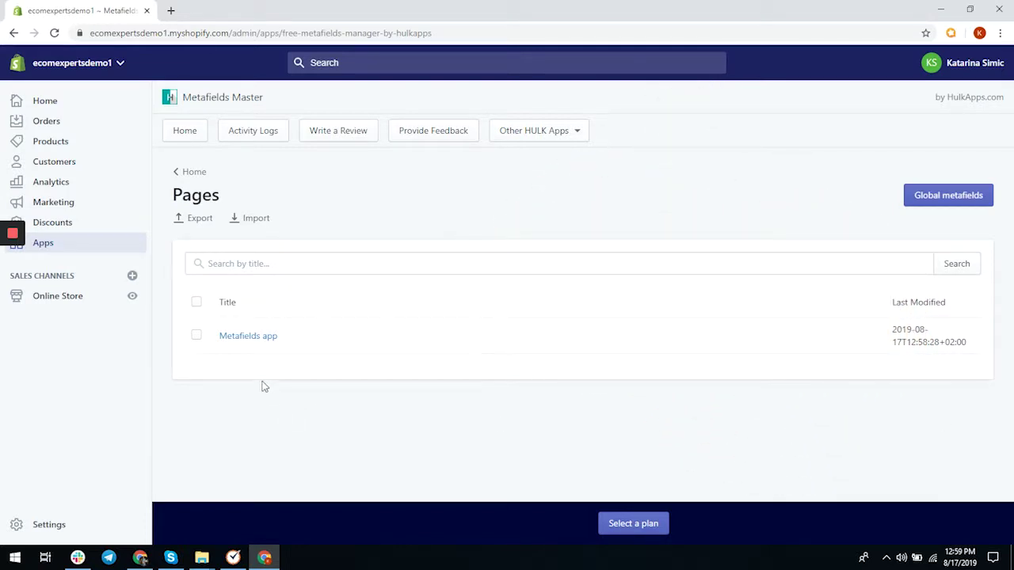
- Open the 'Metafields app' page's metafields and start a new metafield
click(253, 338)
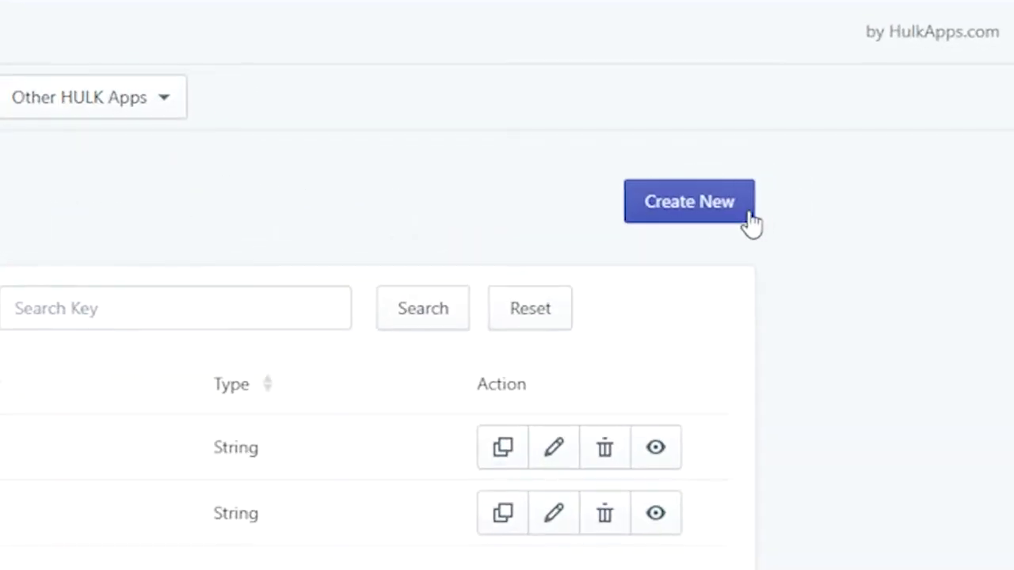
click(748, 210)
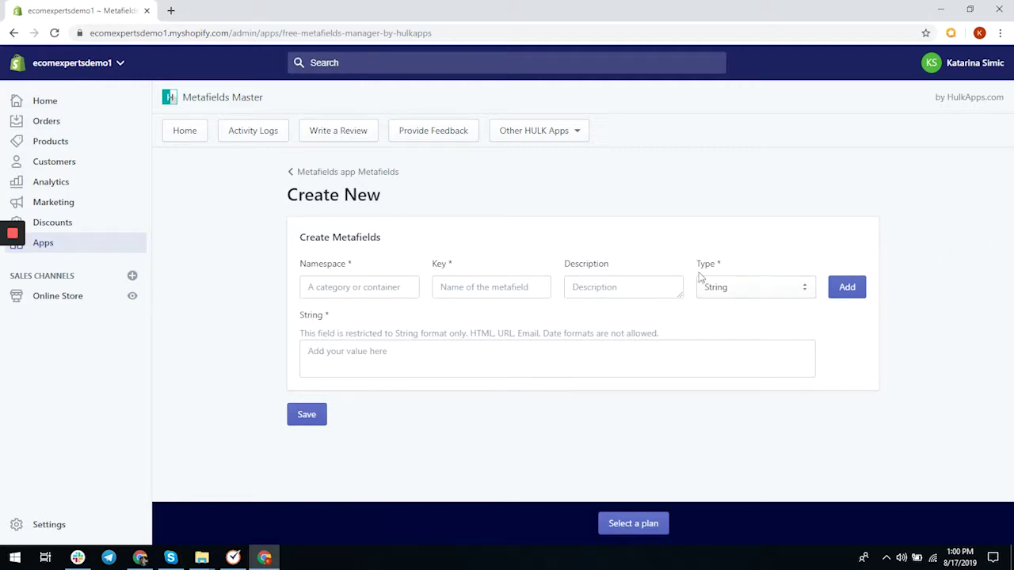
- Enter namespace 'Instructions', key 'Wash', type String and value 'Wash cold', then save
click(397, 279)
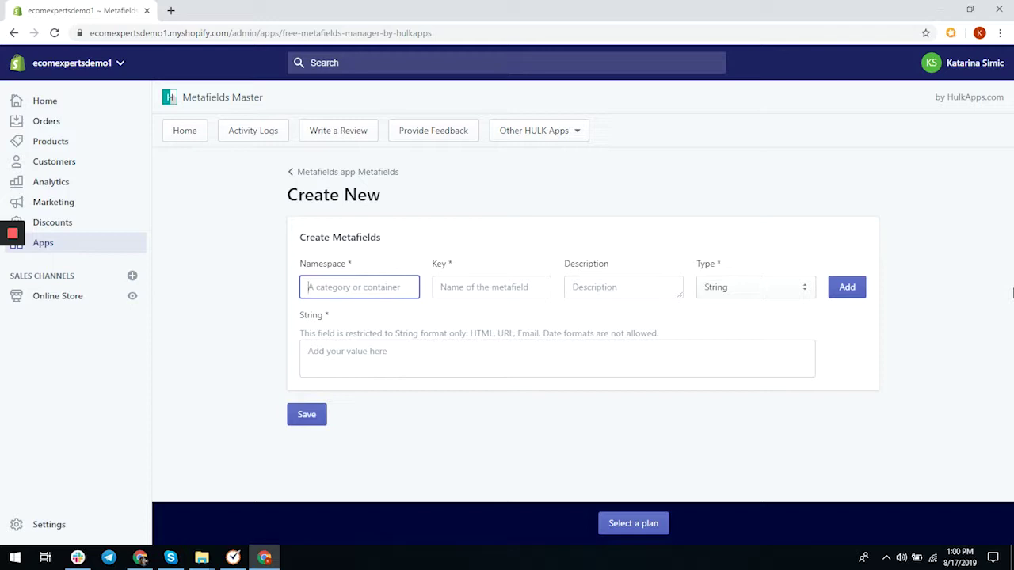
text(Instructions)
key(Tab)
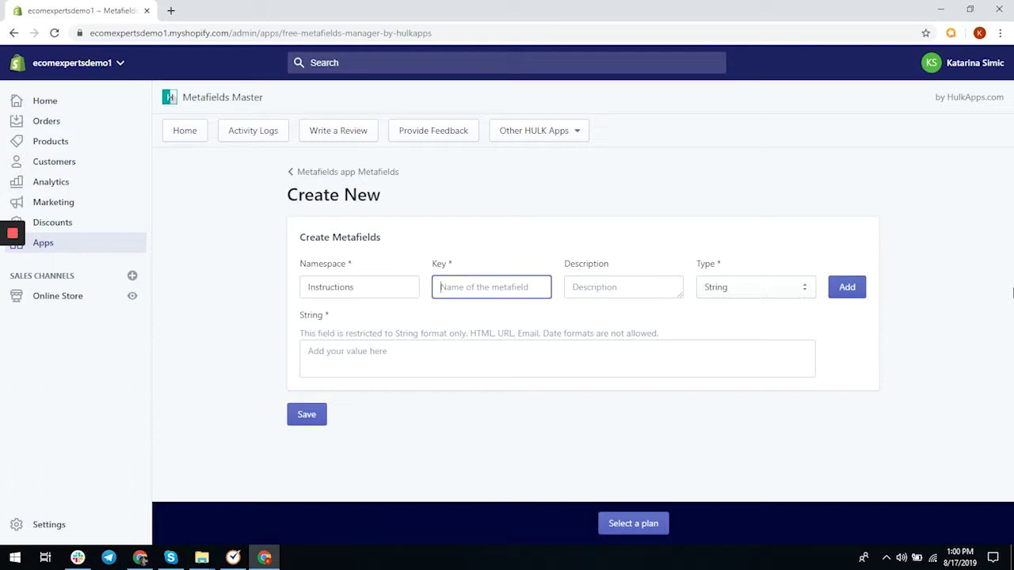
text(Wash)
key(Tab)
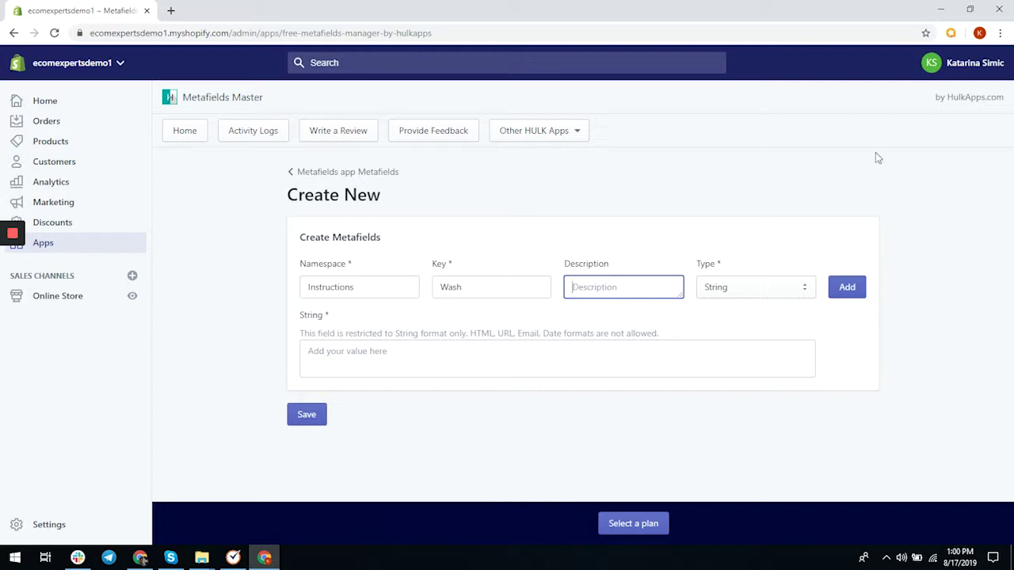
click(766, 287)
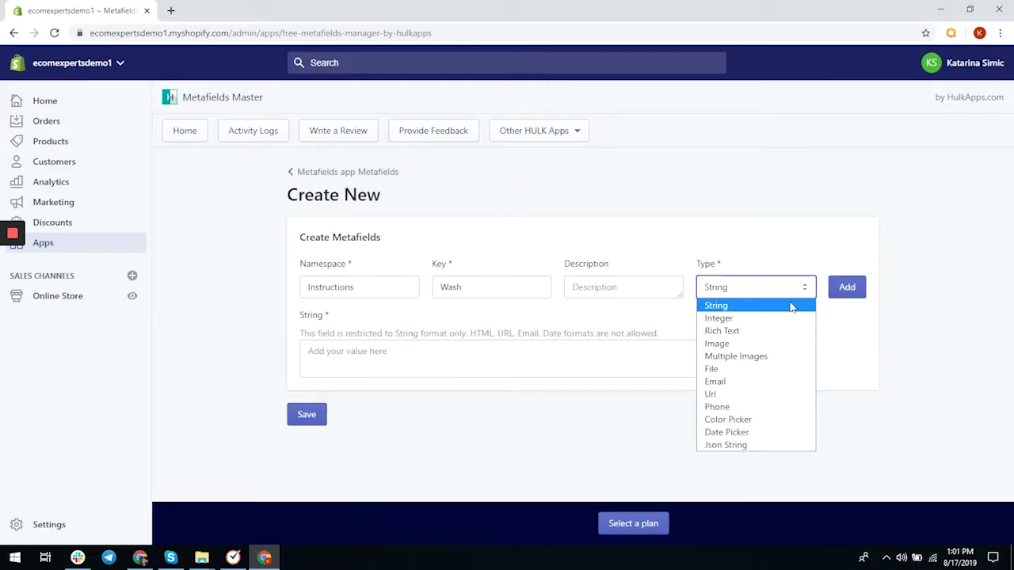
click(790, 305)
click(431, 366)
text(Wash)
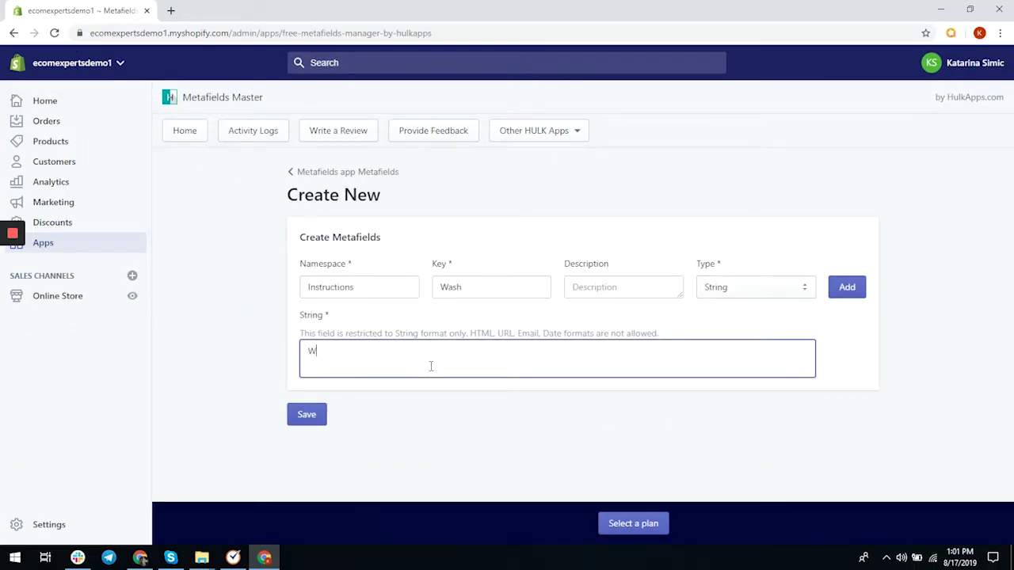
text( cold)
click(314, 418)
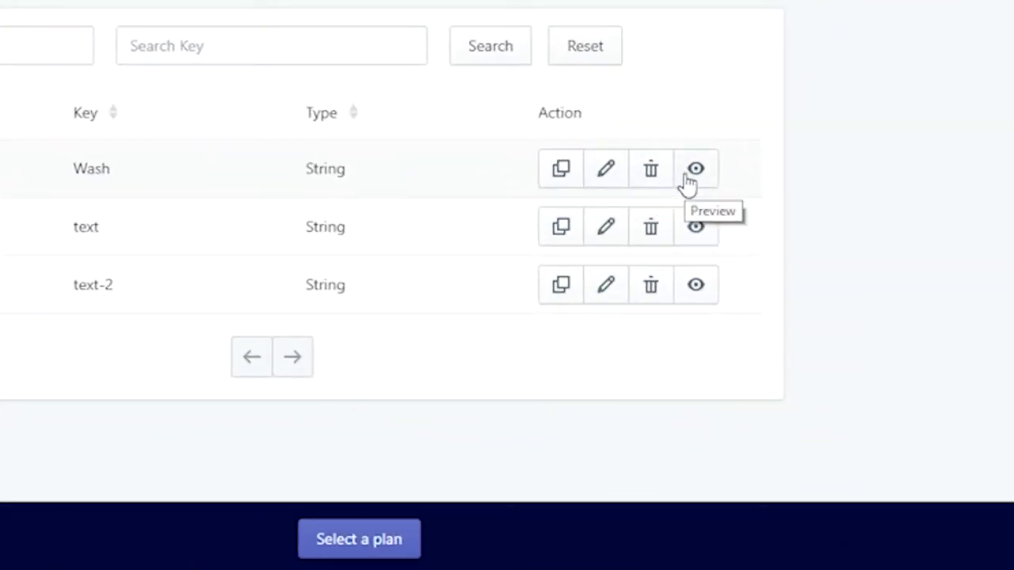
- Copy the Wash metafield's shortcode to the clipboard
click(572, 182)
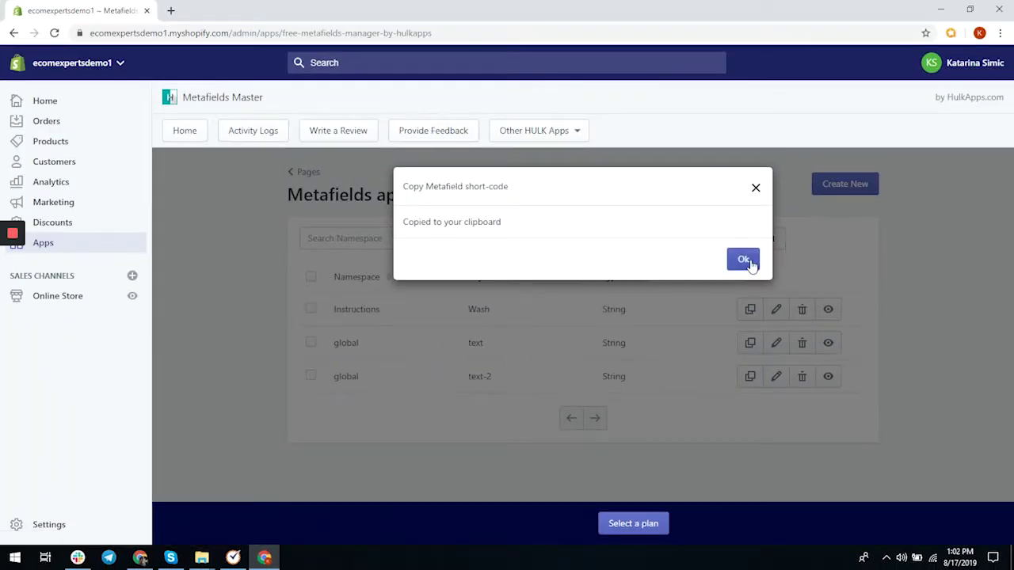
- Dismiss the copy confirmation and open the Supply theme's code editor
click(743, 260)
click(72, 299)
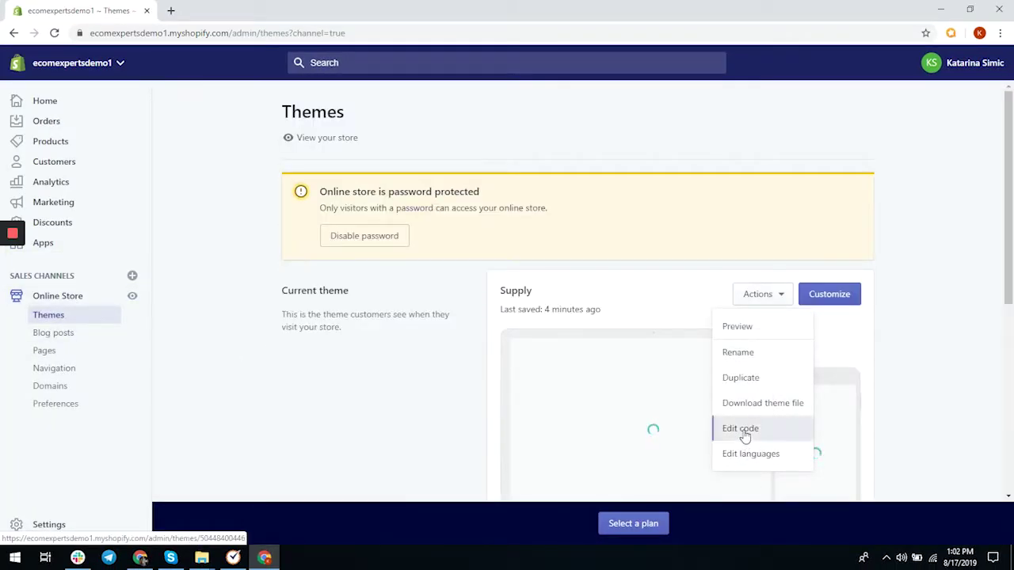
click(740, 428)
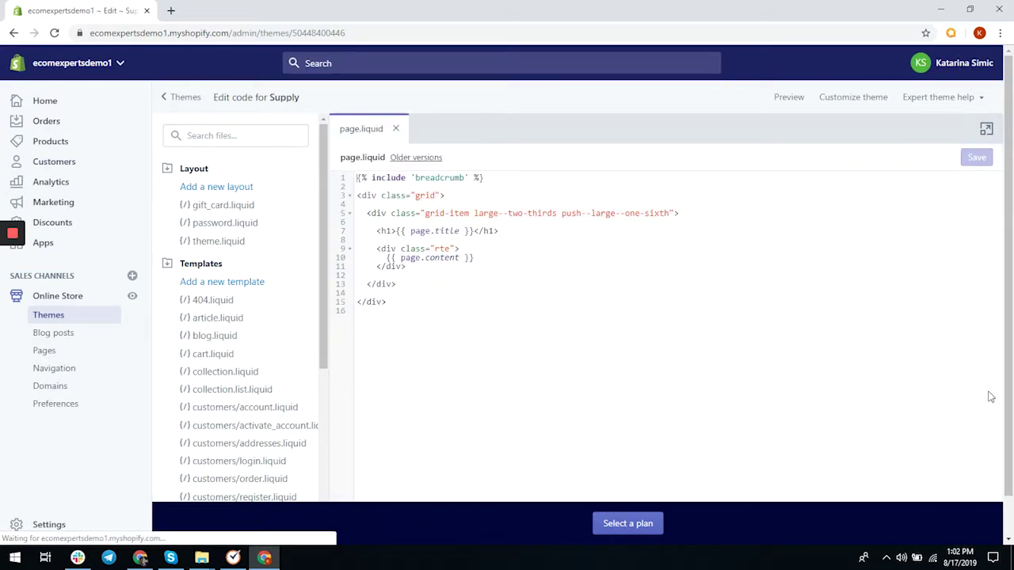
- Paste the shortcode on a new line after {{ page.content }} in page.liquid and save
click(510, 253)
key(Return)
key(ctrl+v)
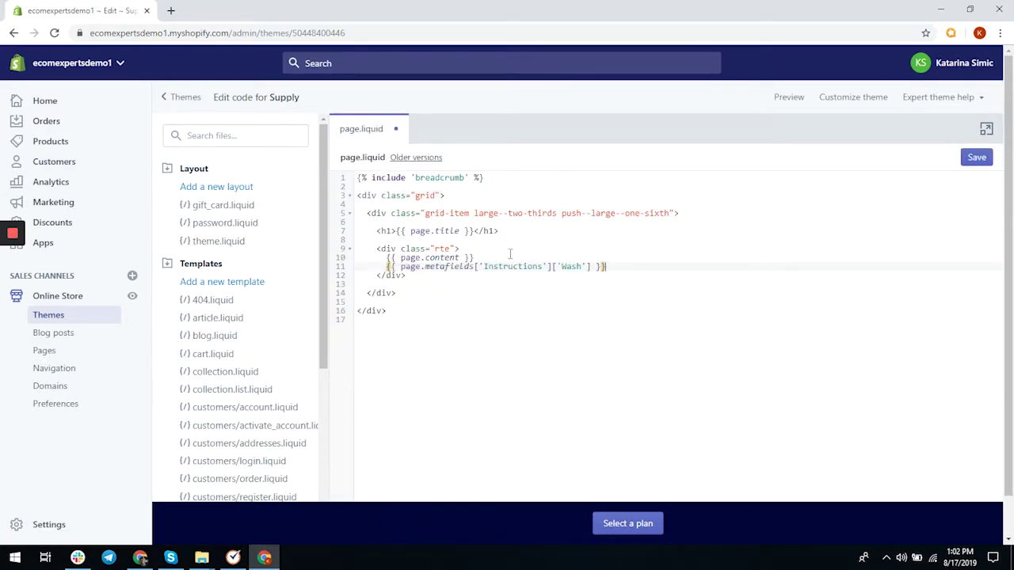
key(ctrl+s)
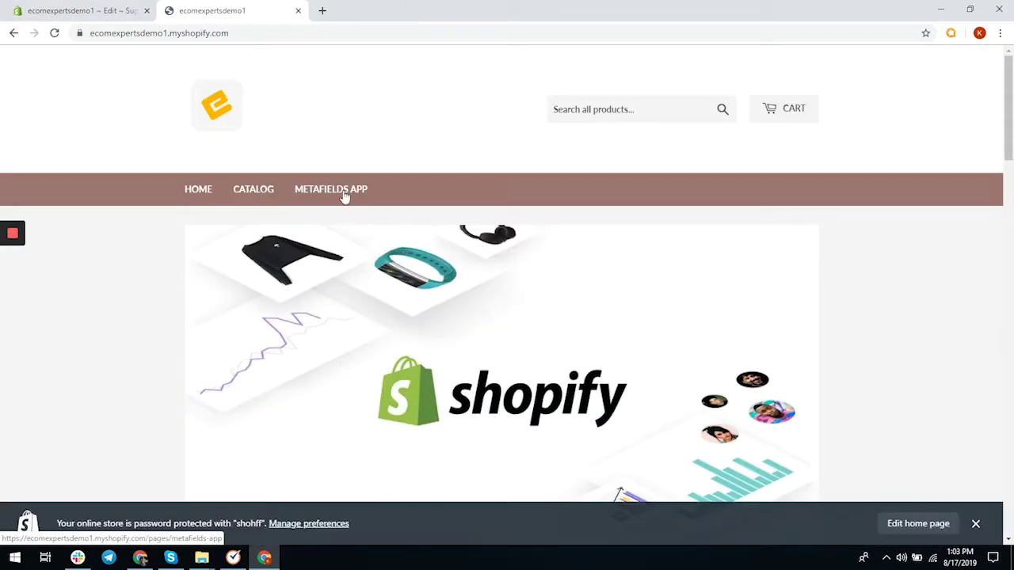
click(344, 197)
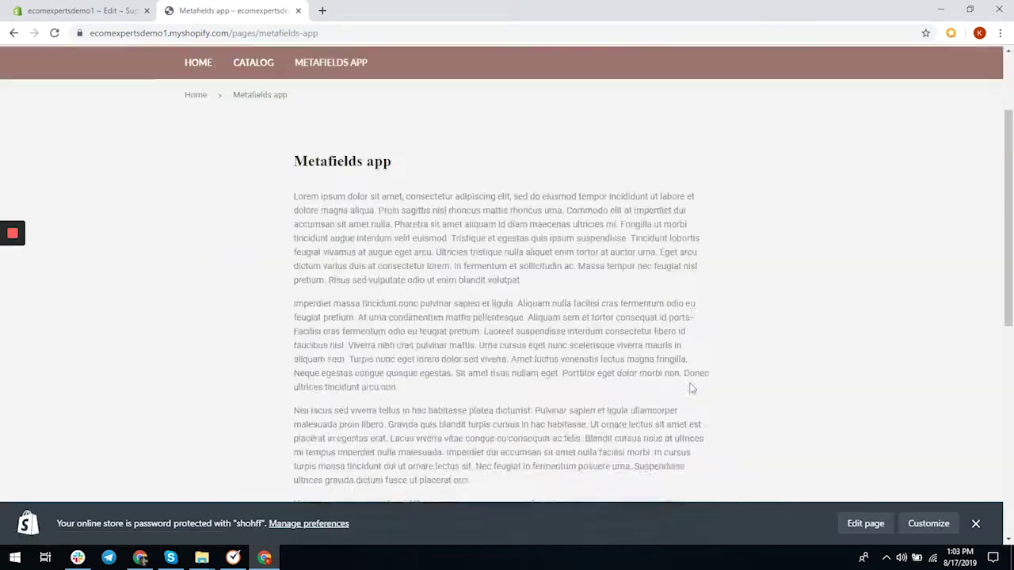
- Scroll to the bottom of the Metafields app page to find 'Wash cold'
scroll(691, 388, down, 5)
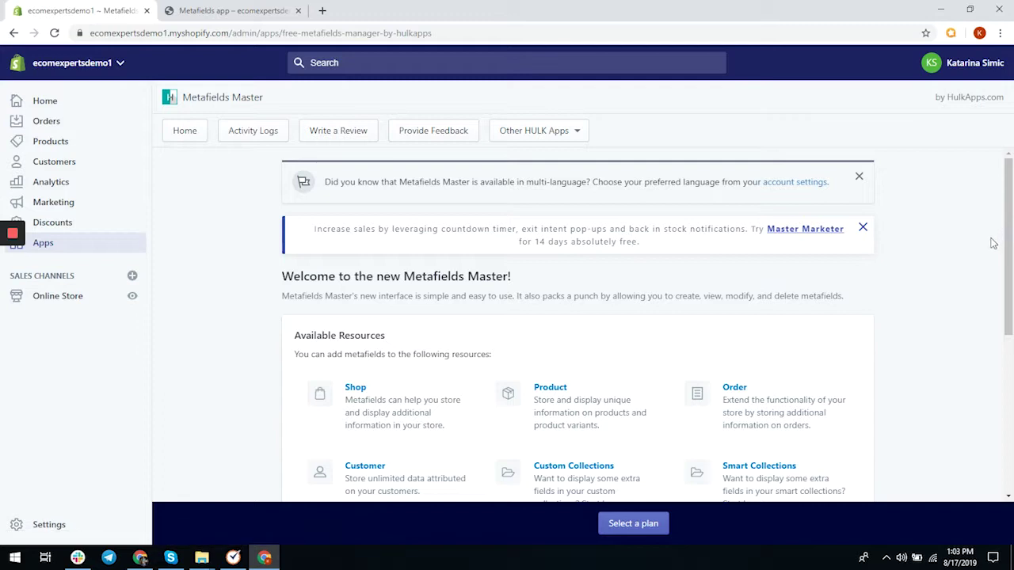
- Close the Master Marketer and multi-language banners on the Metafields Master home page
click(863, 229)
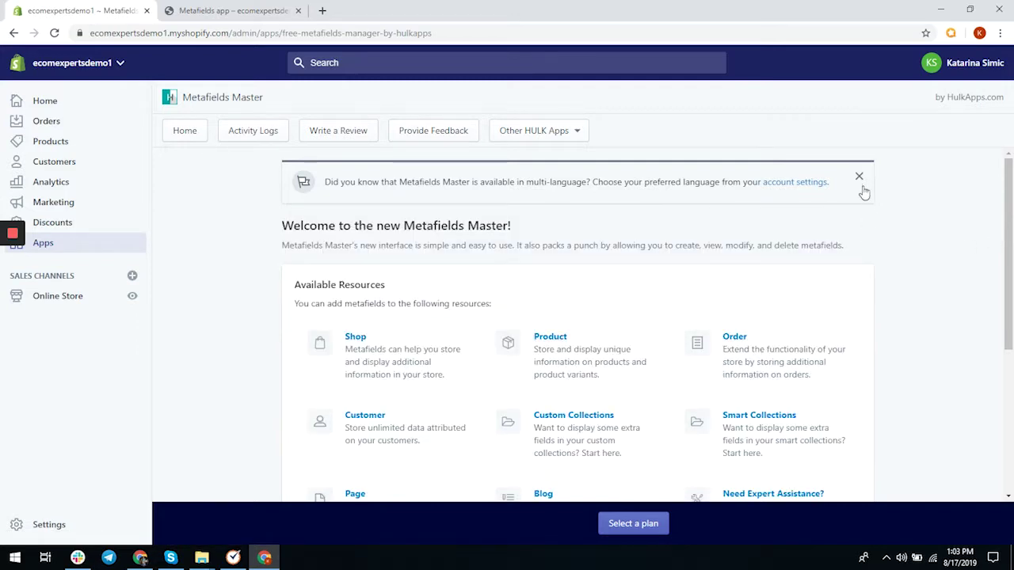
click(861, 187)
drag(1009, 237, 1009, 289)
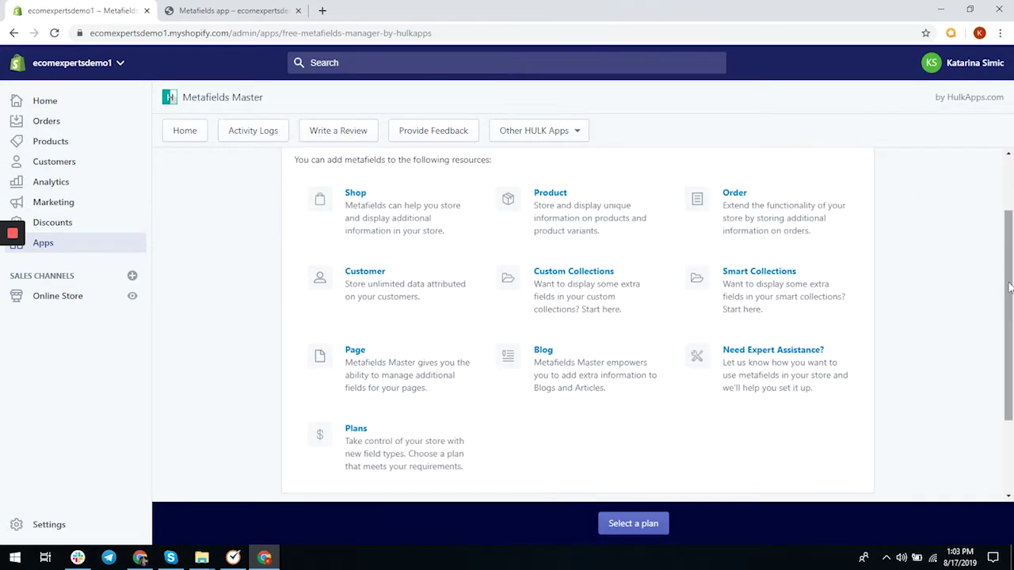
scroll(1009, 287, down, 1)
scroll(1009, 287, up, 1)
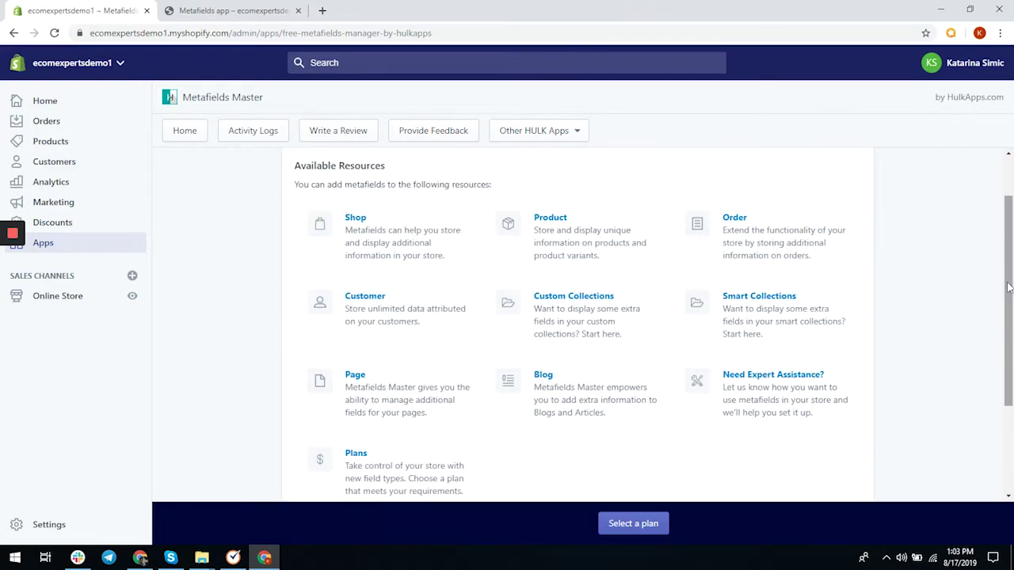
scroll(1009, 288, up, 1)
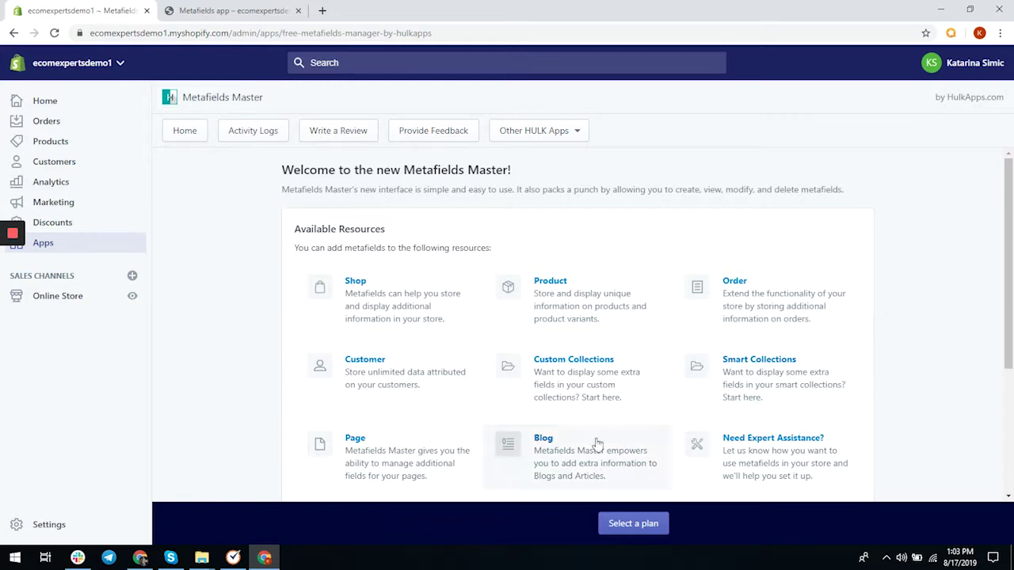
- Review the storefront's Metafields app page, reloading it twice with F5
click(348, 453)
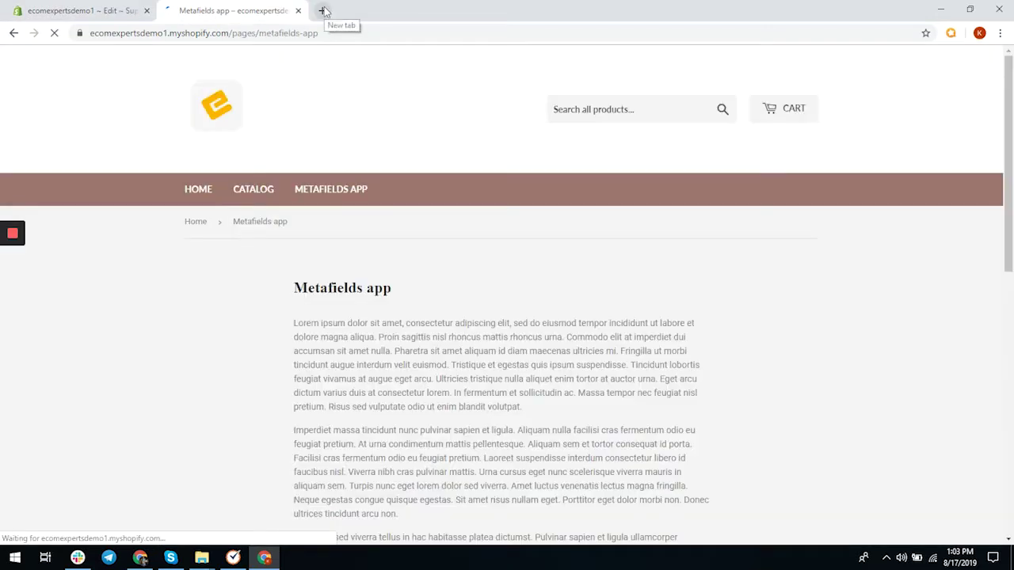
scroll(691, 388, down, 1)
scroll(690, 388, down, 4)
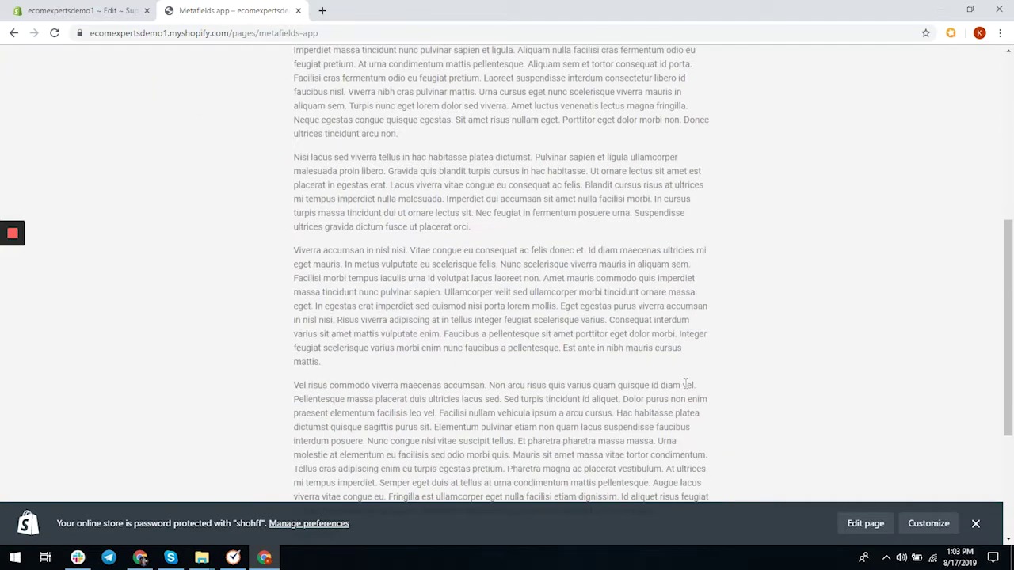
scroll(686, 388, up, 3)
scroll(686, 385, up, 3)
key(F5)
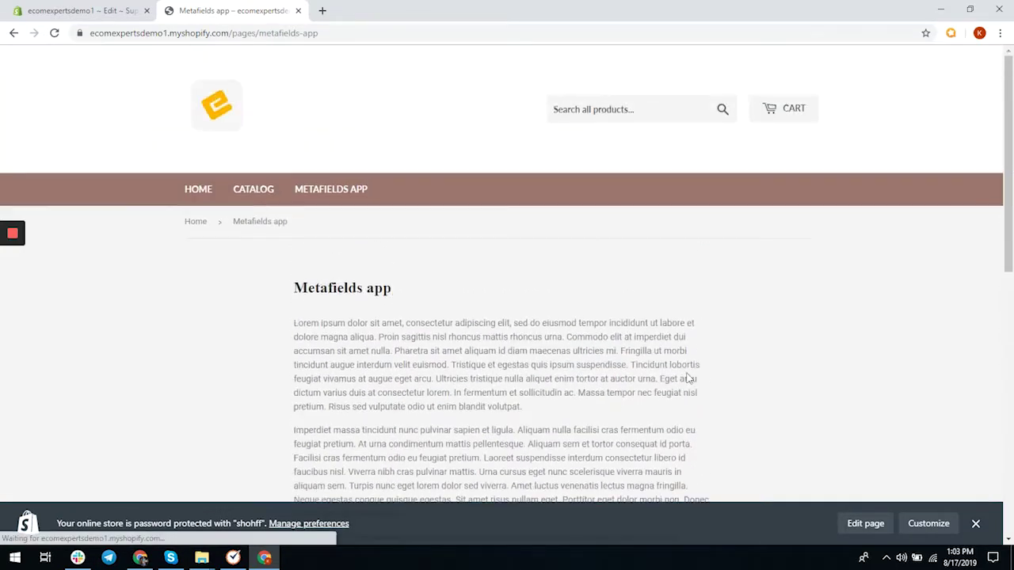
scroll(686, 388, down, 7)
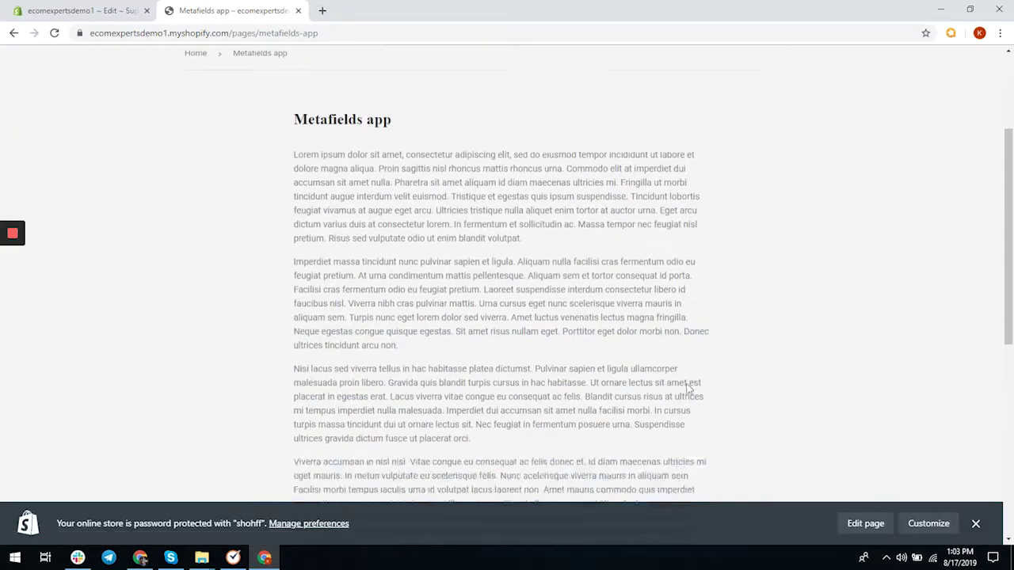
scroll(686, 389, up, 7)
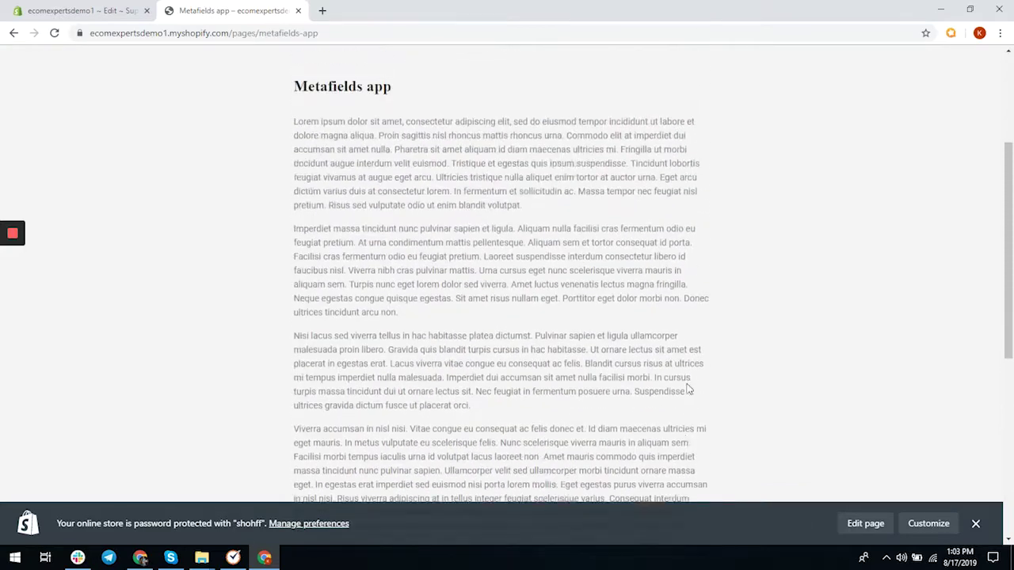
key(F5)
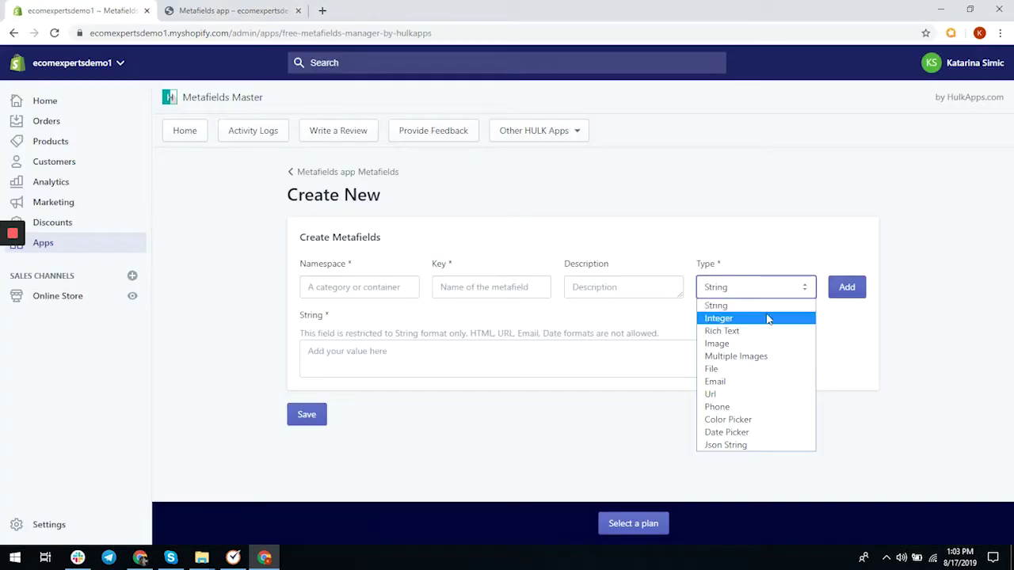
- Abandon the empty Create New form and go back to the Pages list
click(615, 467)
click(301, 422)
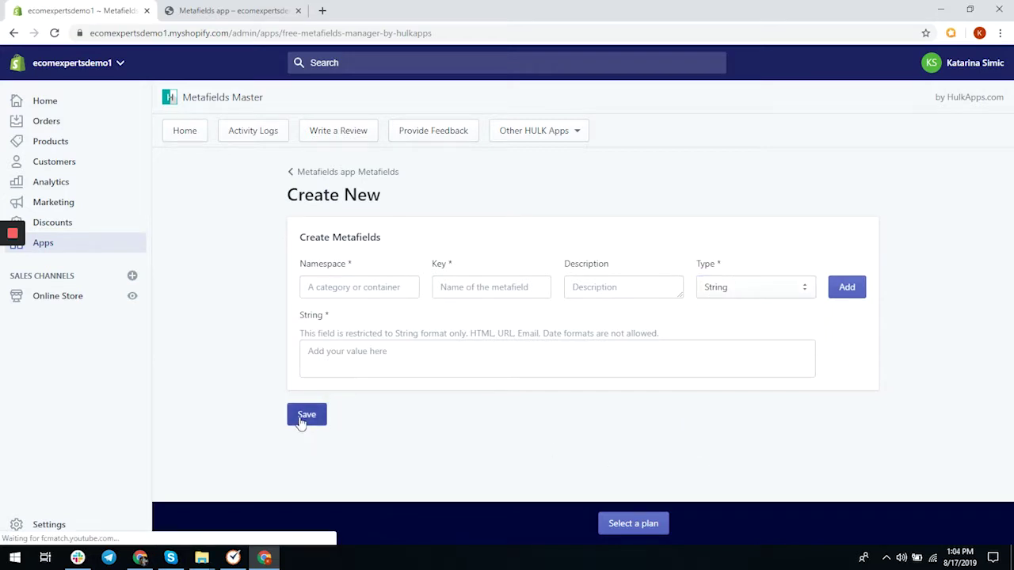
click(369, 172)
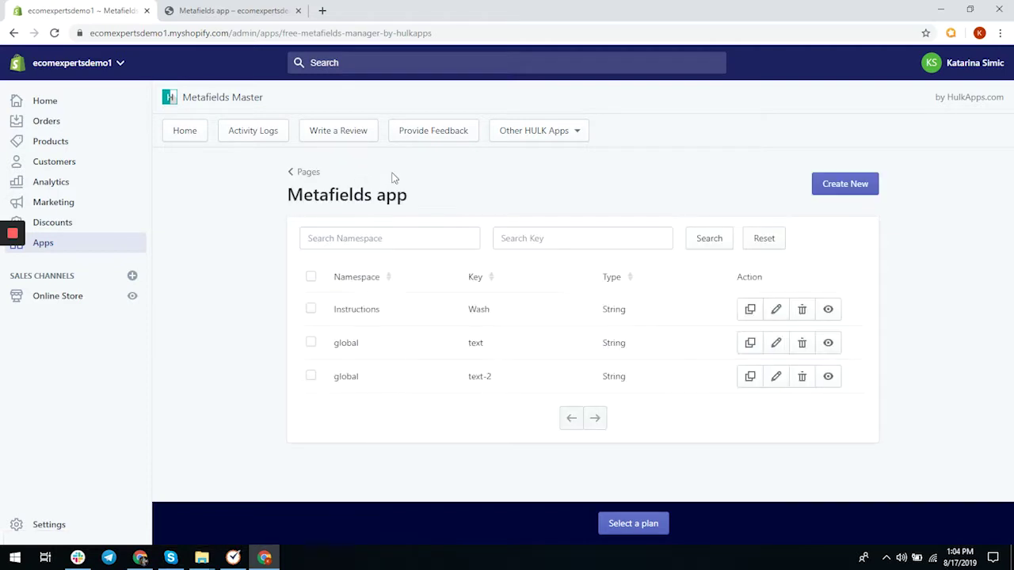
click(306, 173)
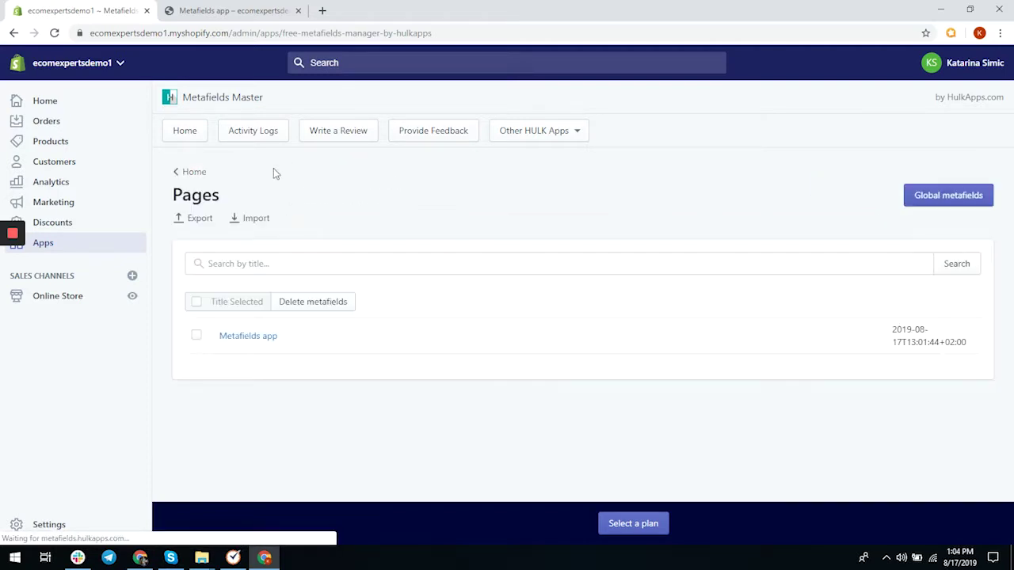